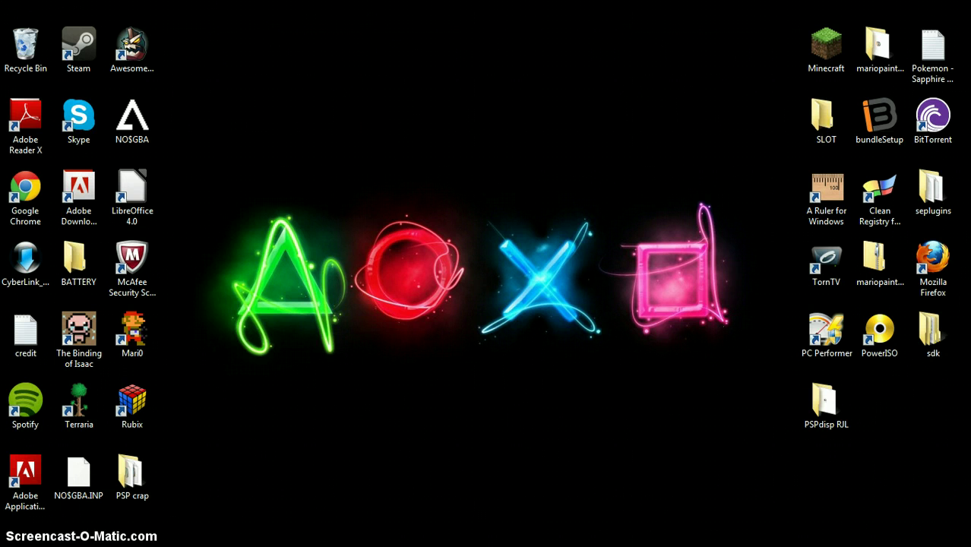
Step: Launch Google Chrome from its taskbar icon, opening a window with four loading tabs
right_click(331, 545)
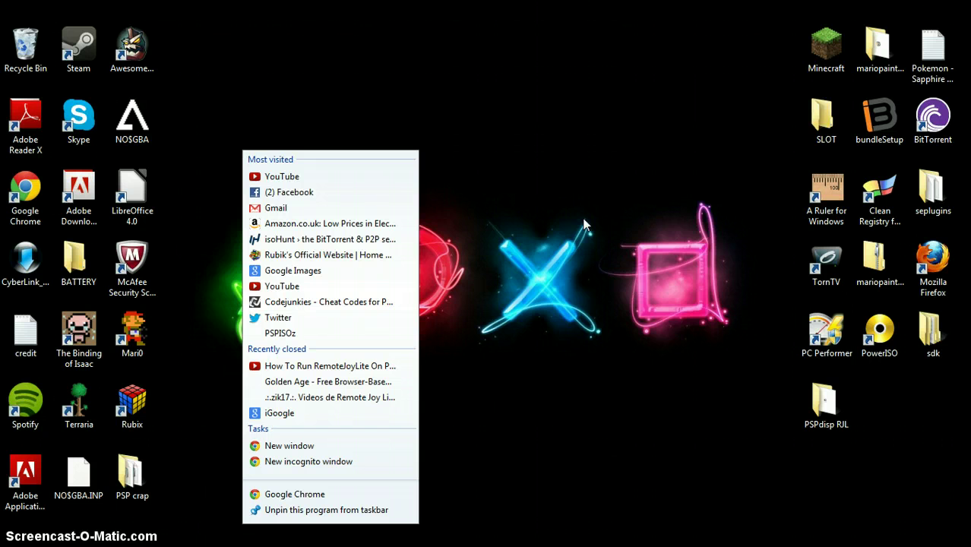
left_click(557, 311)
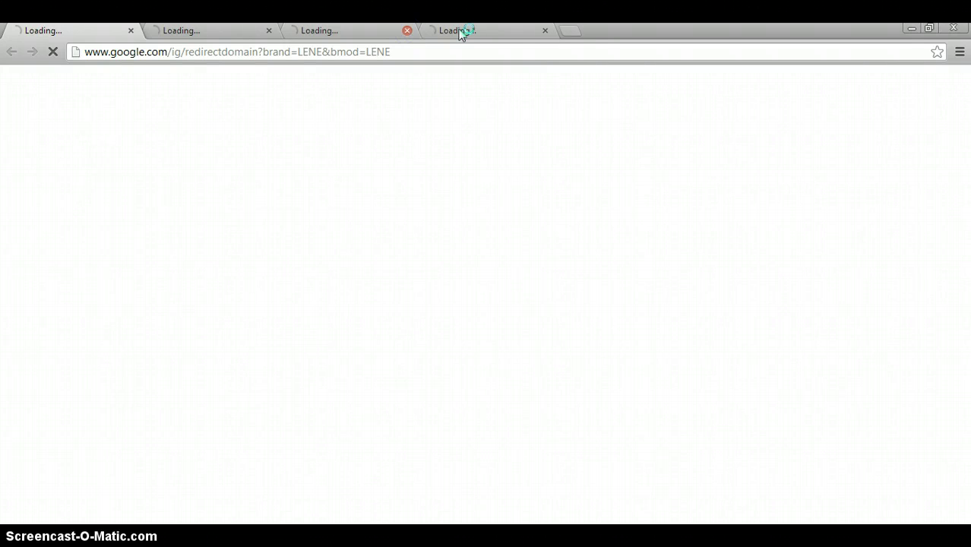
Step: Close the fourth, third and second loading tabs and open a fresh New Tab
left_click(545, 30)
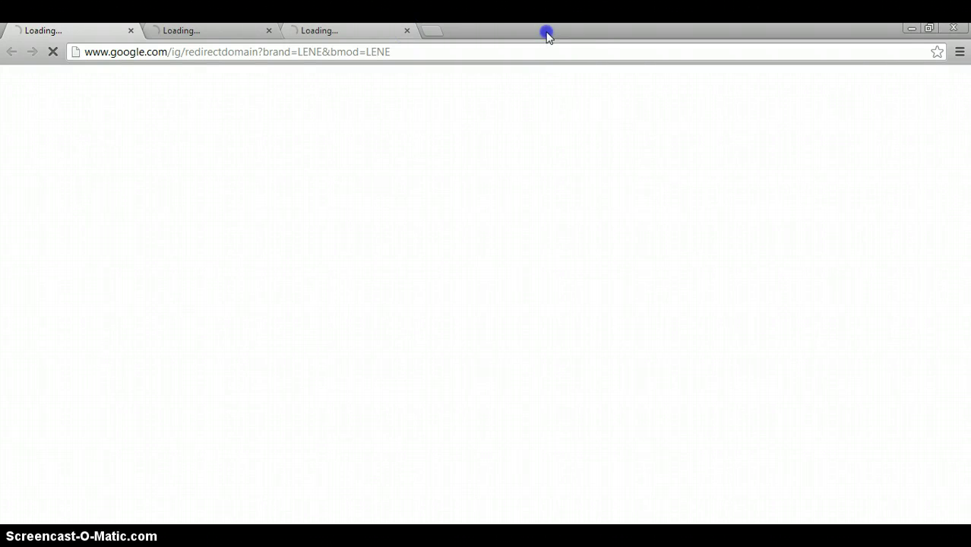
left_click(407, 32)
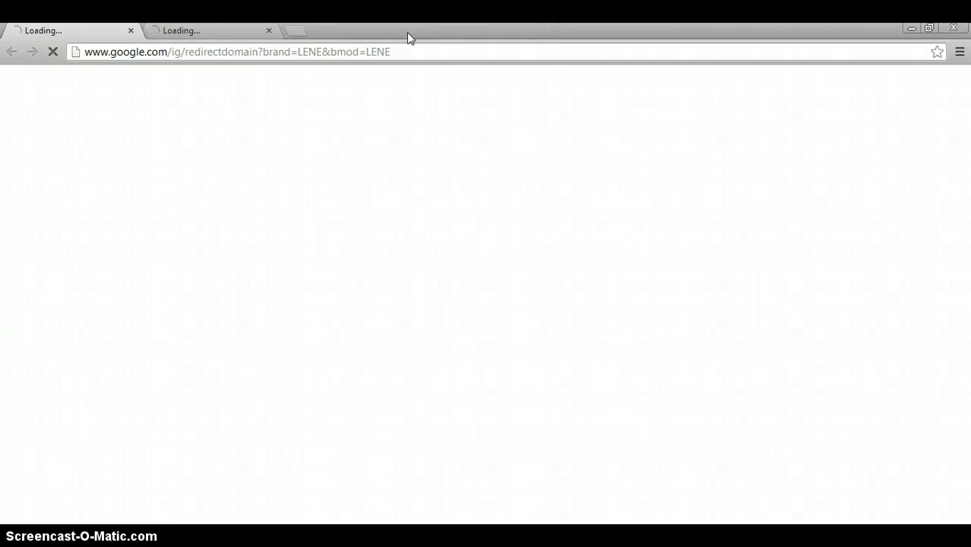
left_click(270, 31)
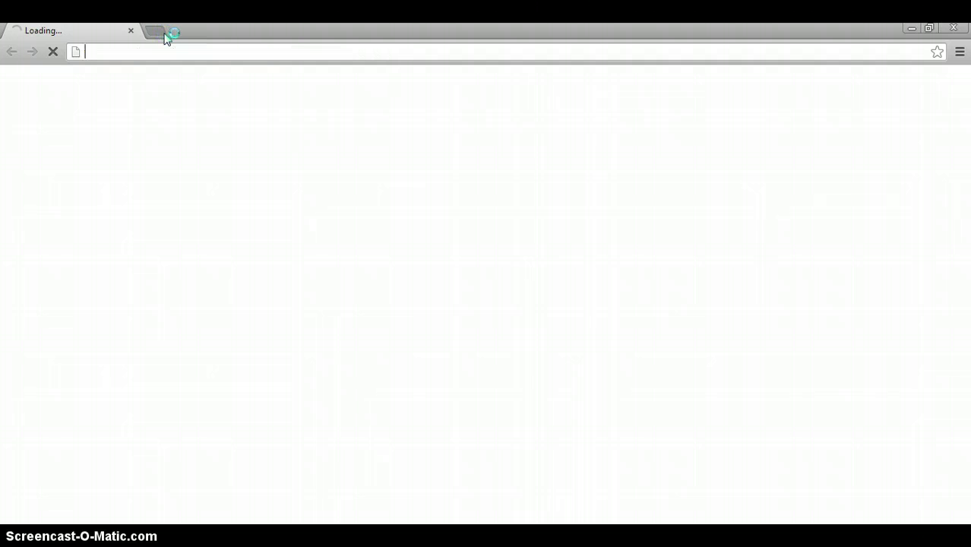
left_click(167, 35)
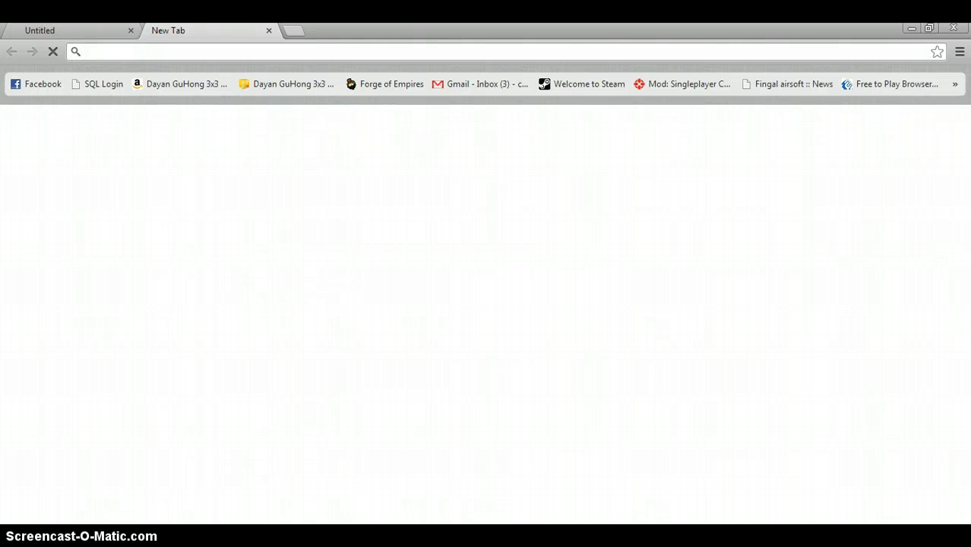
Step: Copy the RemoteJoyLite link from Notepad and load its download page in Chrome
key("alt+Tab")
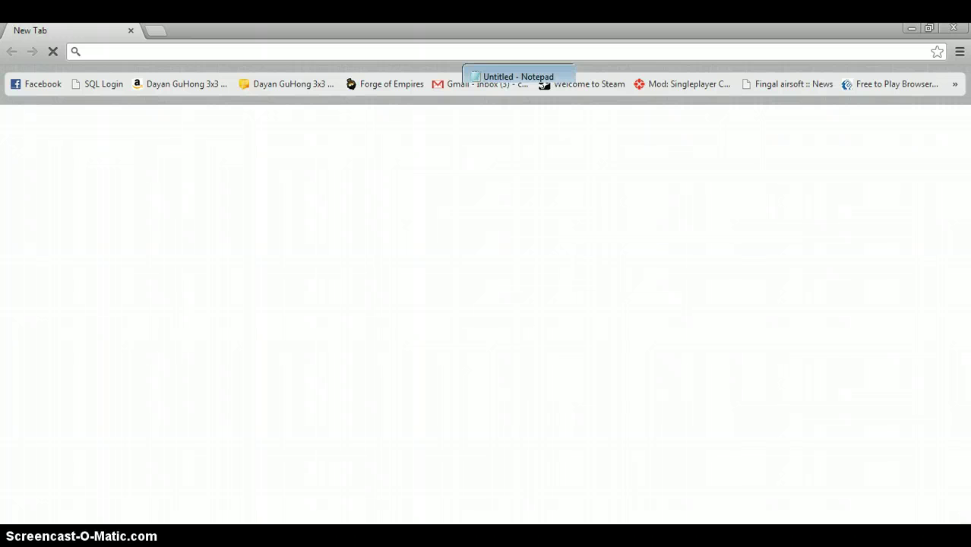
key("alt+Tab")
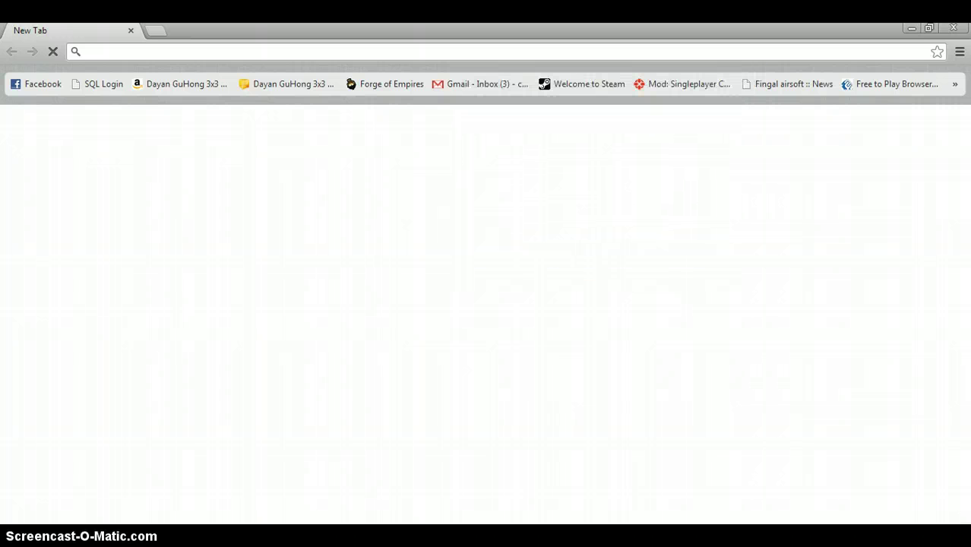
key("alt+Tab")
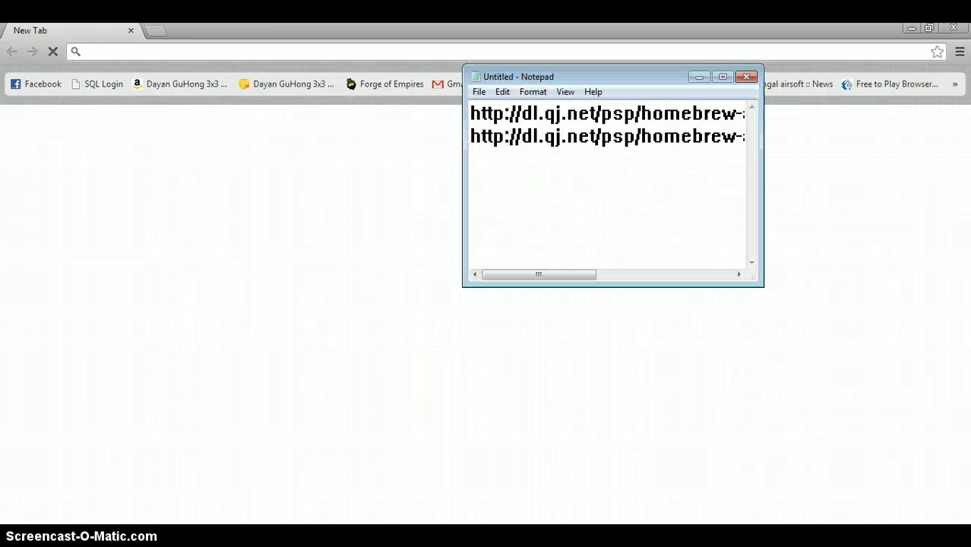
left_click_drag(471, 114, 857, 102)
key("ctrl+c")
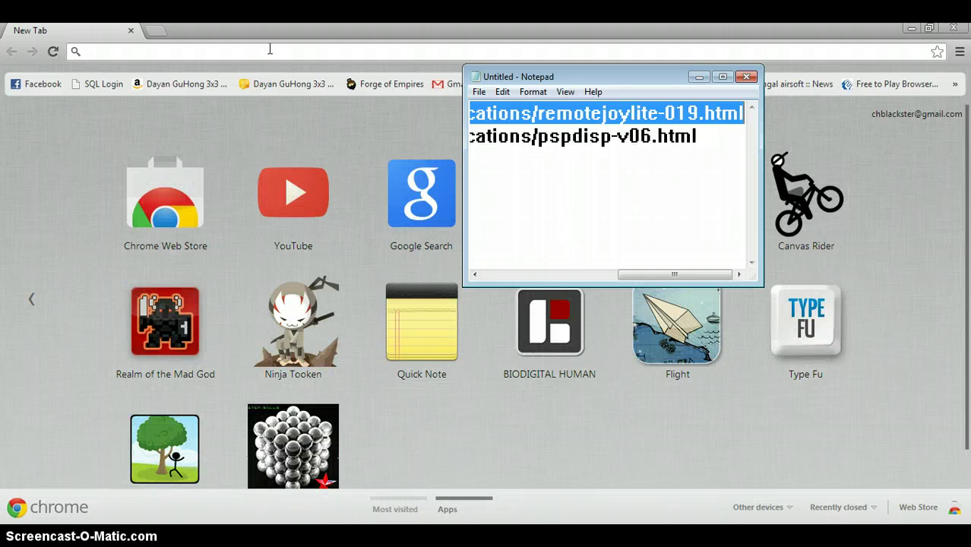
left_click(269, 49)
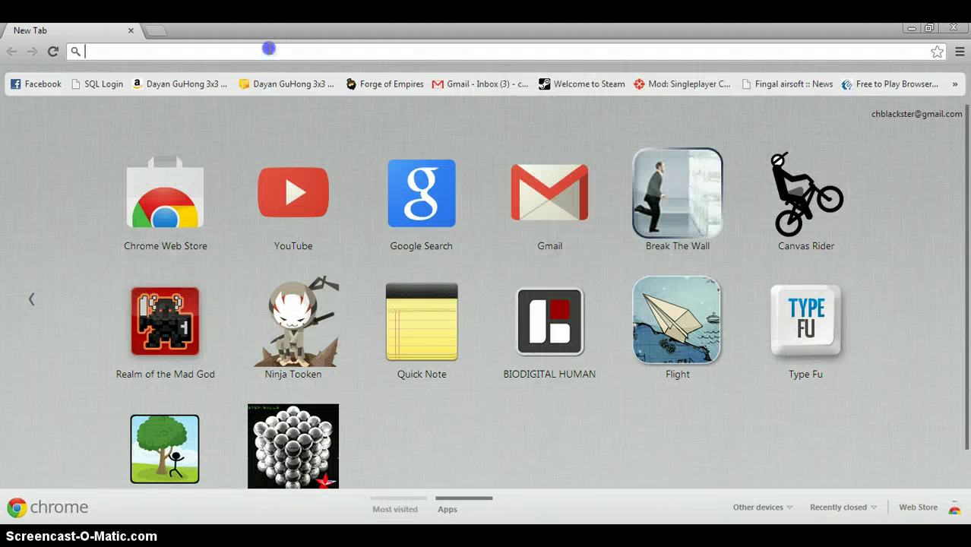
key("ctrl+v")
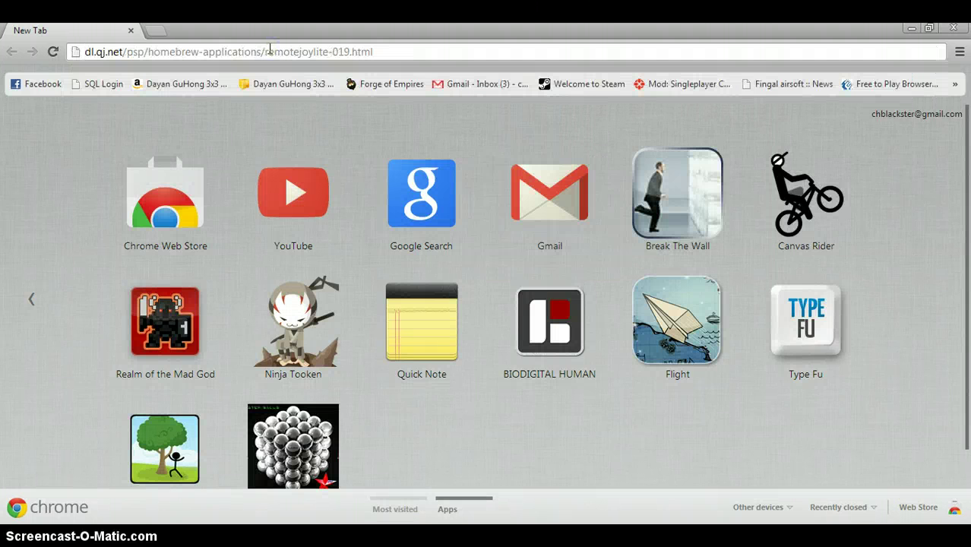
key("Return")
Step: Load the PSPdisp link from Notepad in a second tab, then return to RemoteJoyLite 0.19
left_click(155, 31)
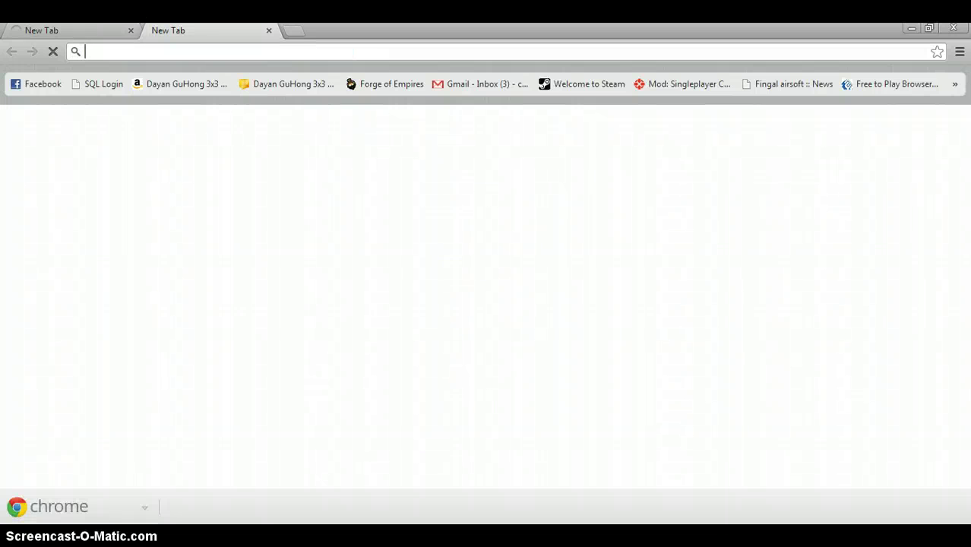
key("alt+Tab")
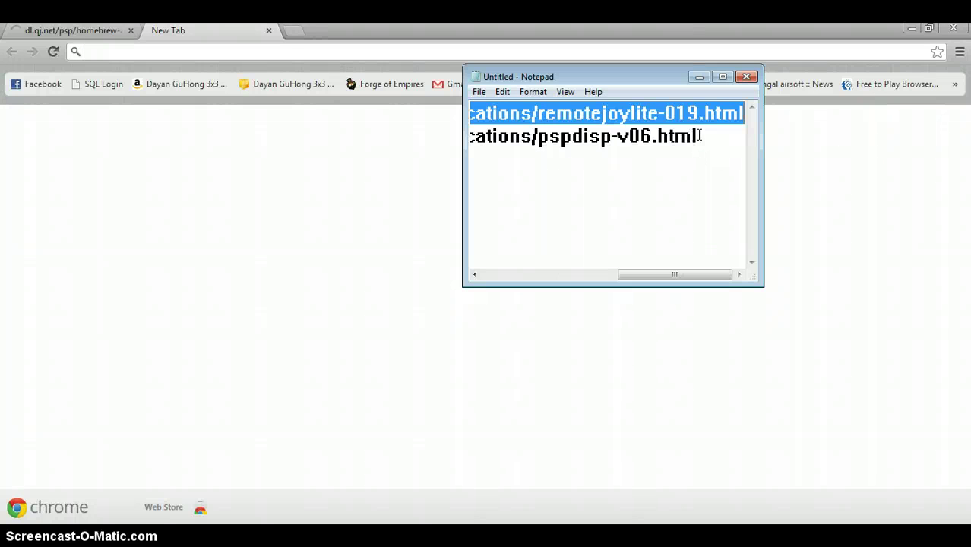
left_click_drag(693, 135, 368, 145)
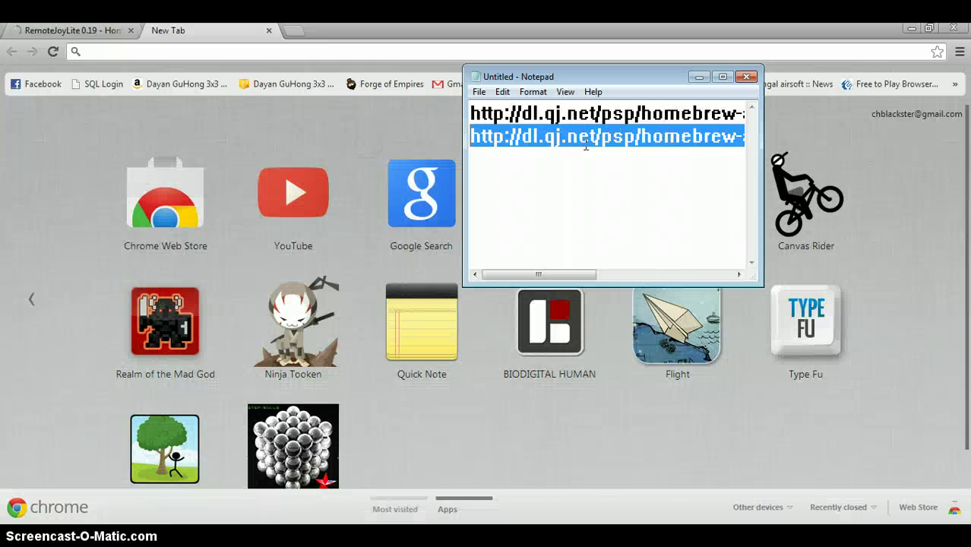
right_click(582, 147)
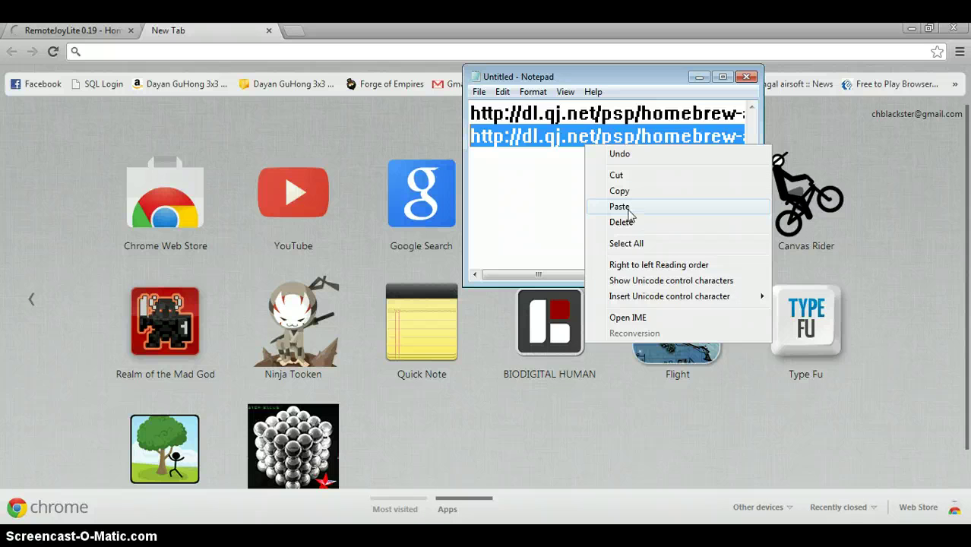
left_click(541, 152)
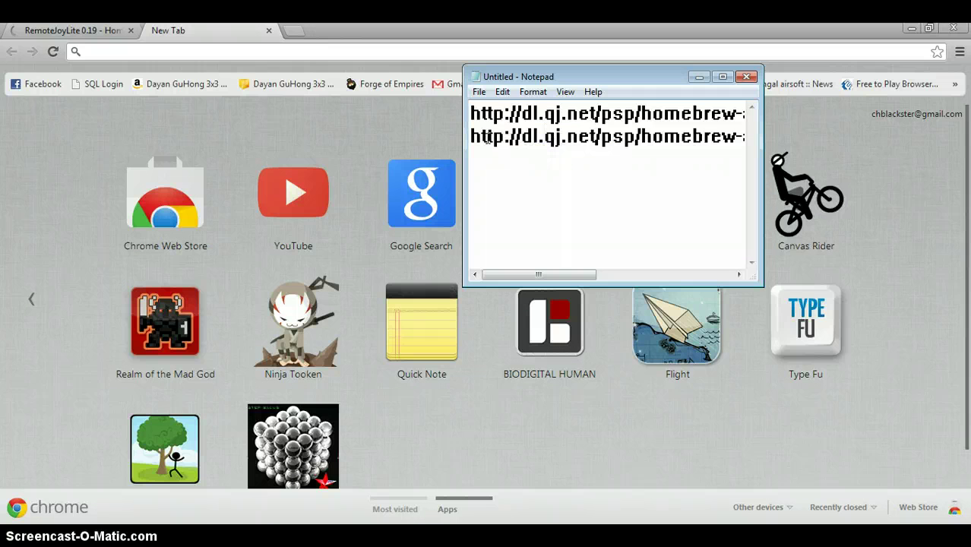
left_click_drag(473, 138, 859, 144)
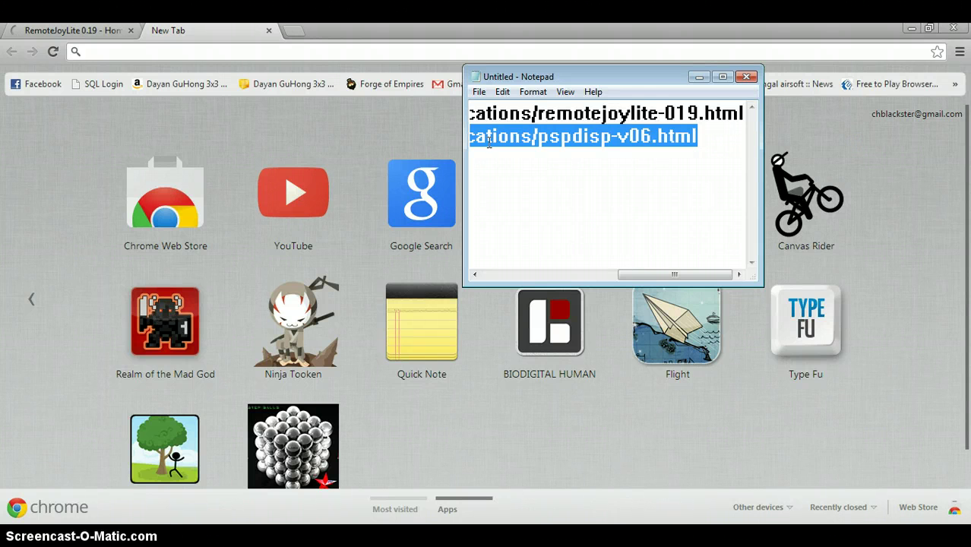
key("ctrl+c")
left_click(370, 50)
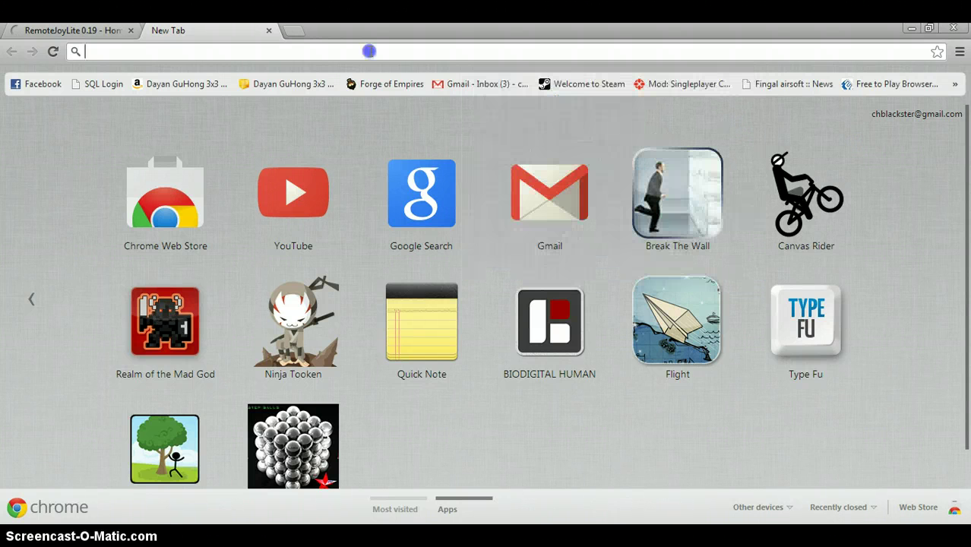
key("ctrl+v")
key("Return")
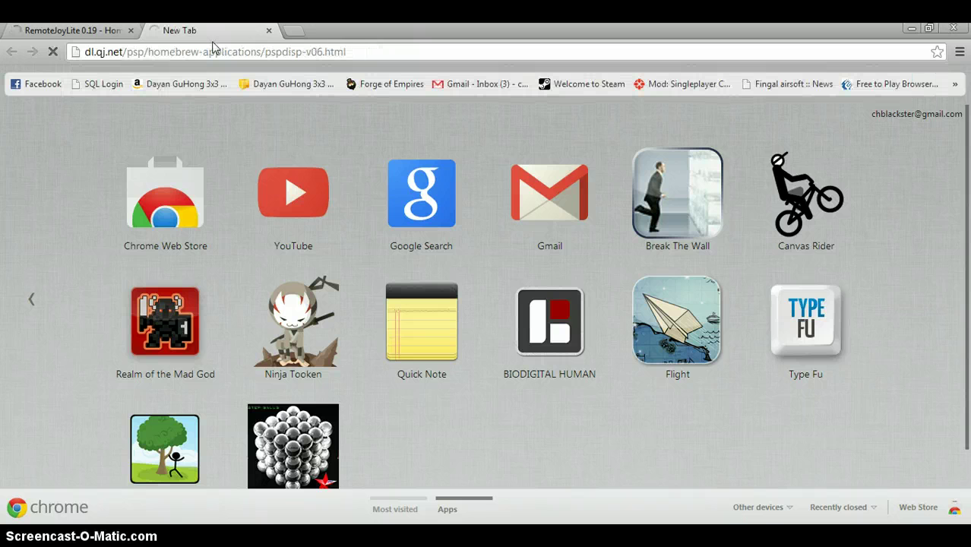
left_click(107, 32)
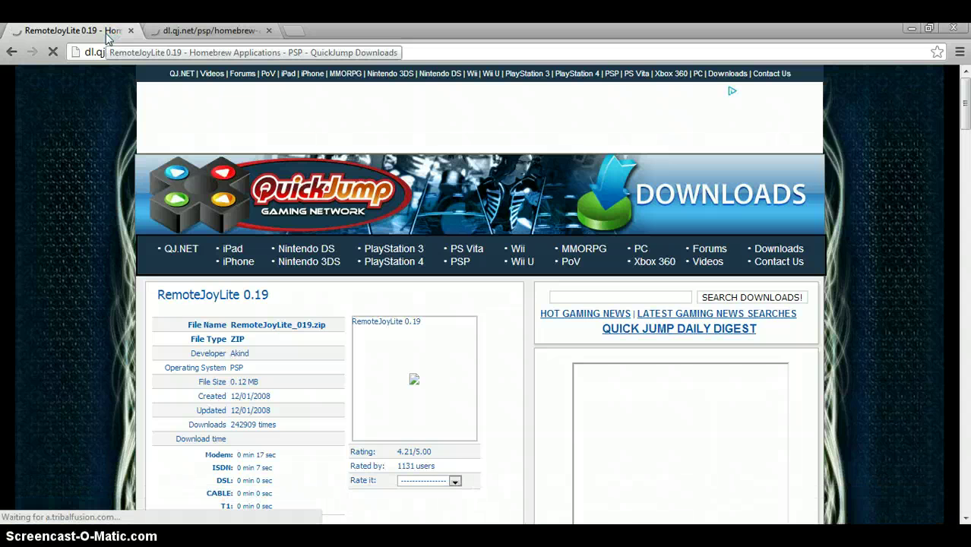
Step: Review the PSPdisp v0.6 download page, then close Google Chrome
left_click(210, 32)
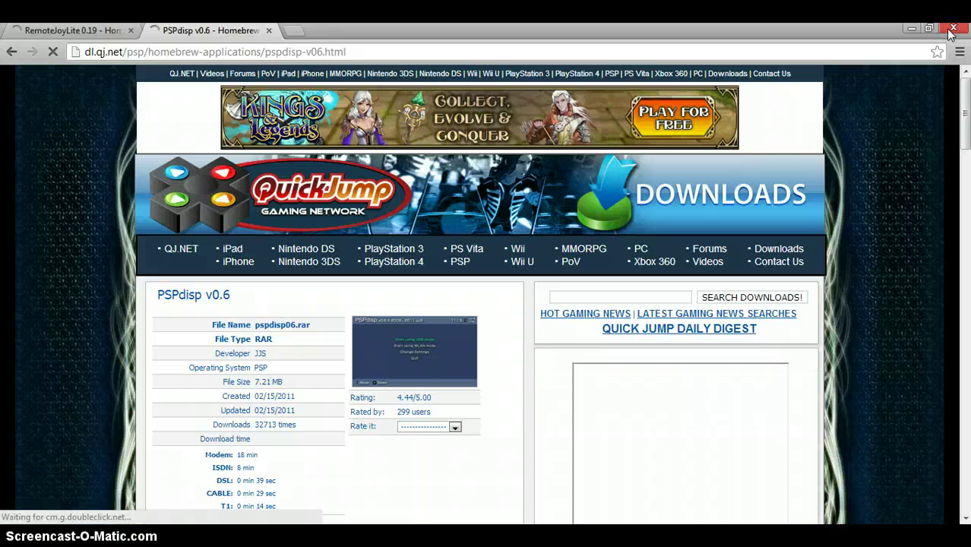
left_click(950, 29)
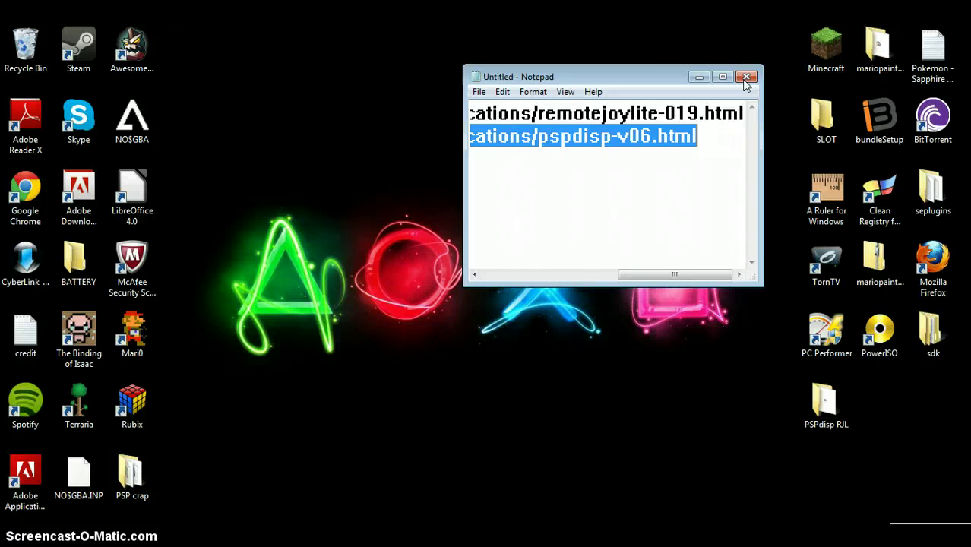
Step: Cancel closing the unsaved Notepad notes, minimize them, and open the PSPdisp RJL desktop folder
left_click(822, 220)
left_click(746, 76)
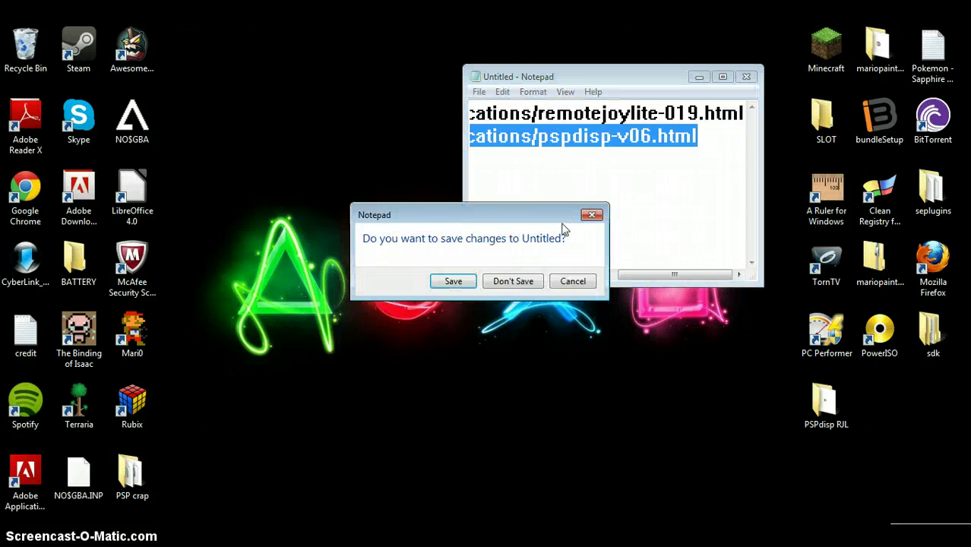
left_click(563, 282)
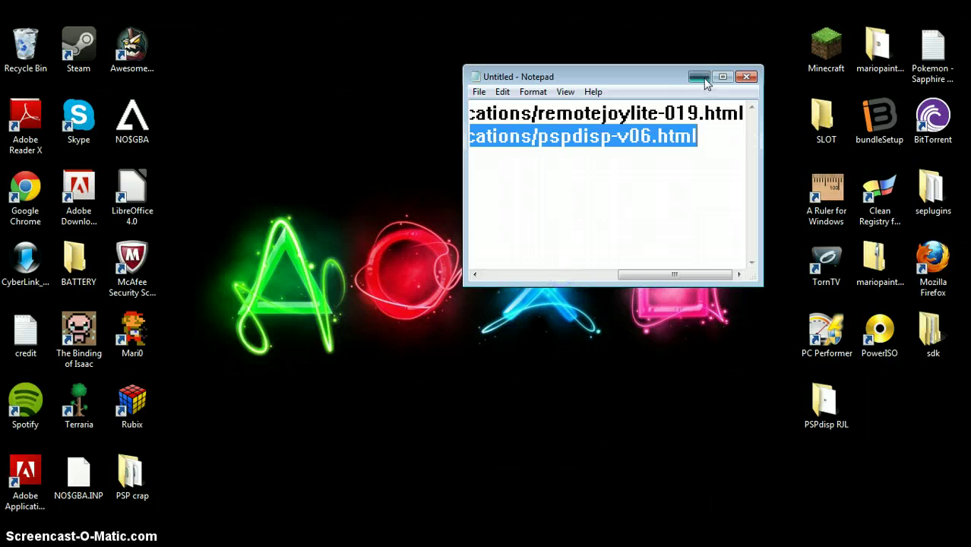
left_click(700, 77)
double_click(845, 405)
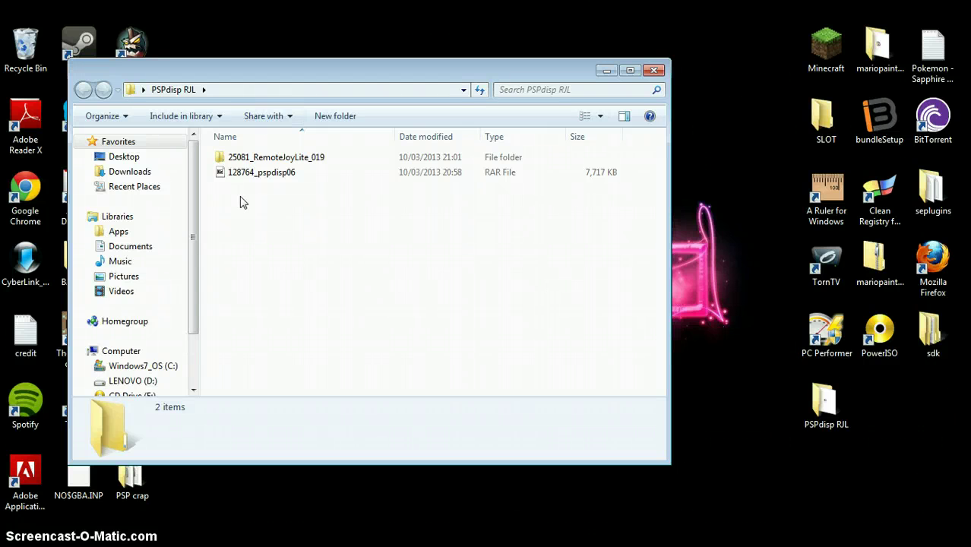
Step: Open 25081_RemoteJoyLite_019, select RemoteJoyLite.prx, and open Memory Stick (F:) without scanning
left_click(287, 158)
key("Return")
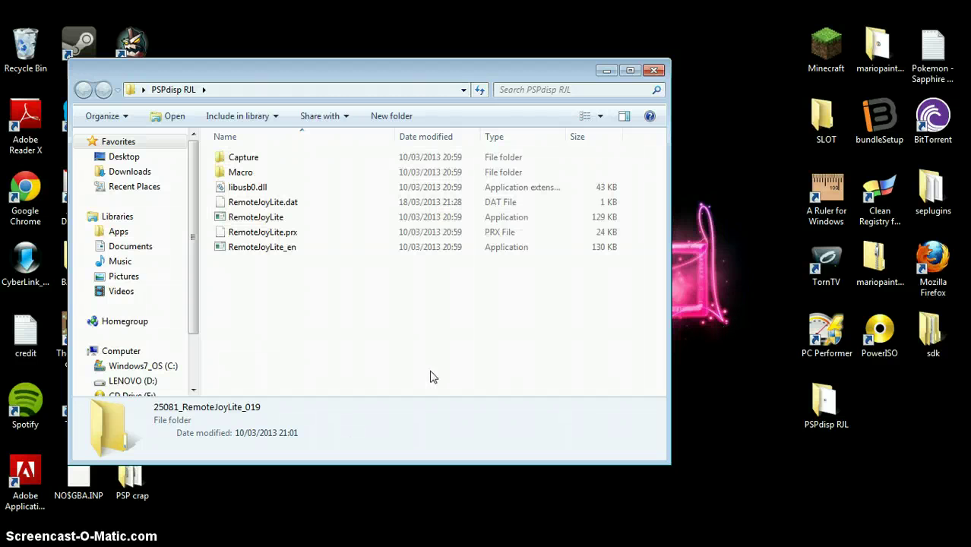
left_click(290, 234)
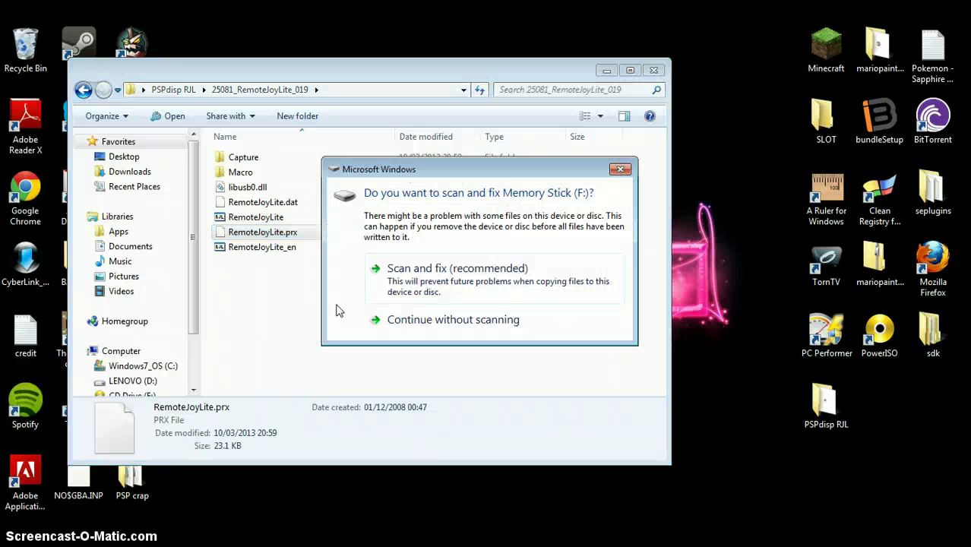
left_click(437, 321)
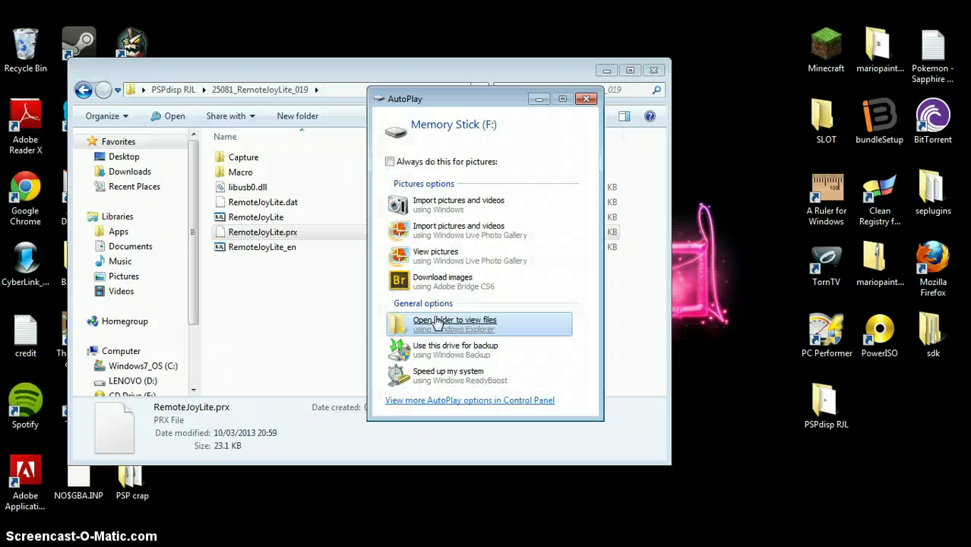
left_click(437, 321)
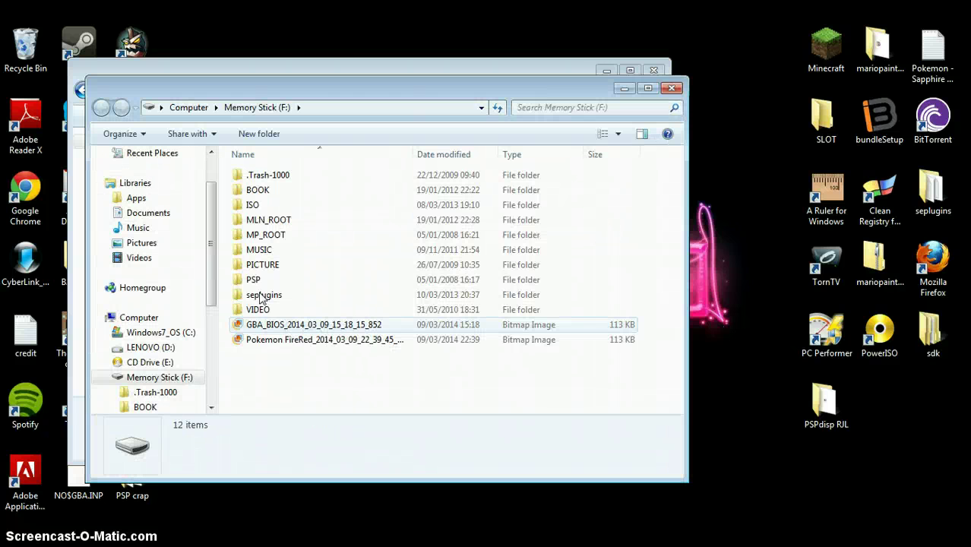
Step: Open the seplugins folder on Memory Stick (F:)
double_click(260, 296)
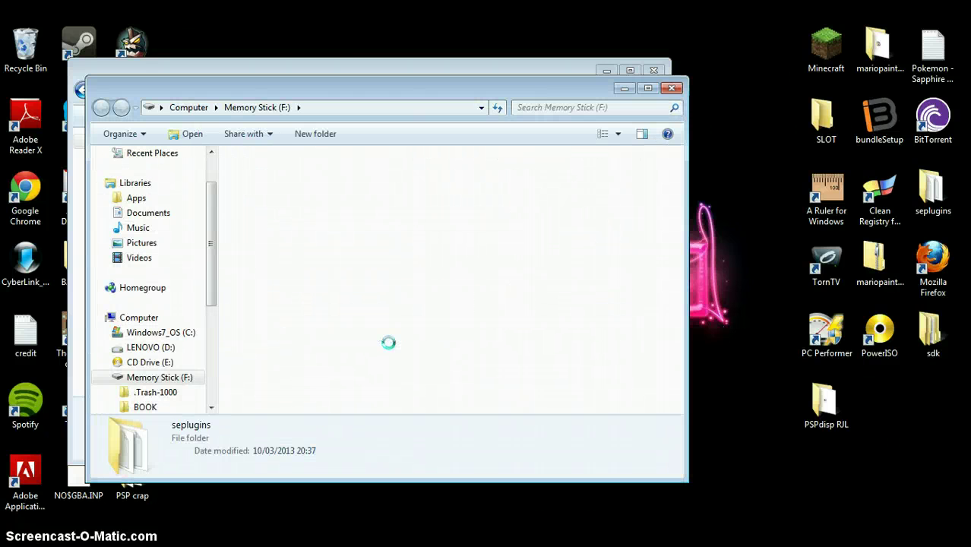
left_click(103, 108)
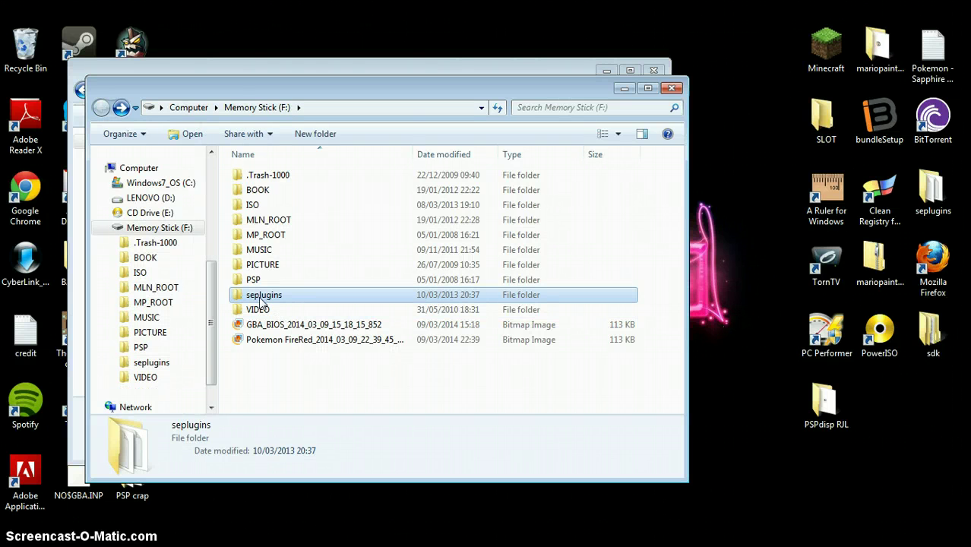
mouse_move(260, 302)
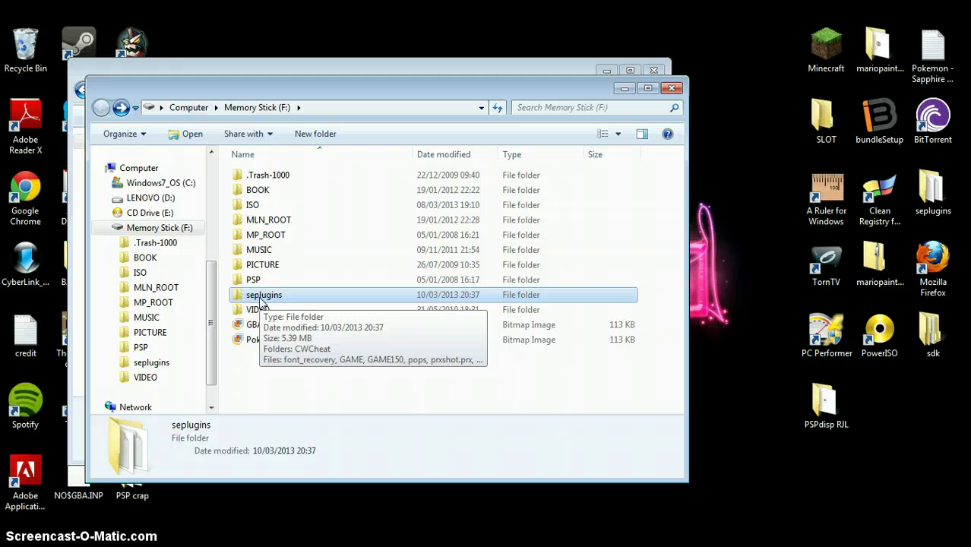
double_click(260, 298)
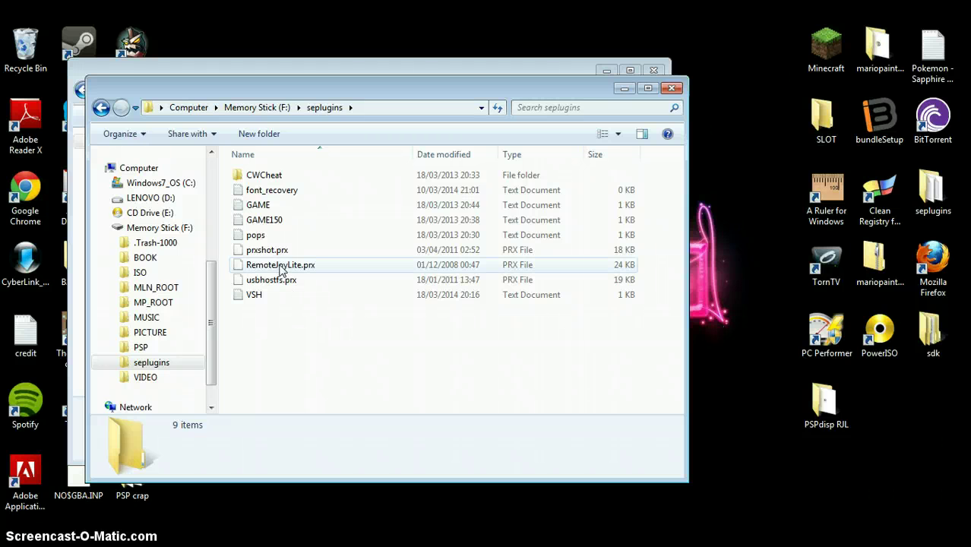
Step: Arrange the seplugins and RemoteJoyLite windows, moving seplugins to the top of the screen
left_click_drag(472, 87, 470, 244)
left_click(466, 231)
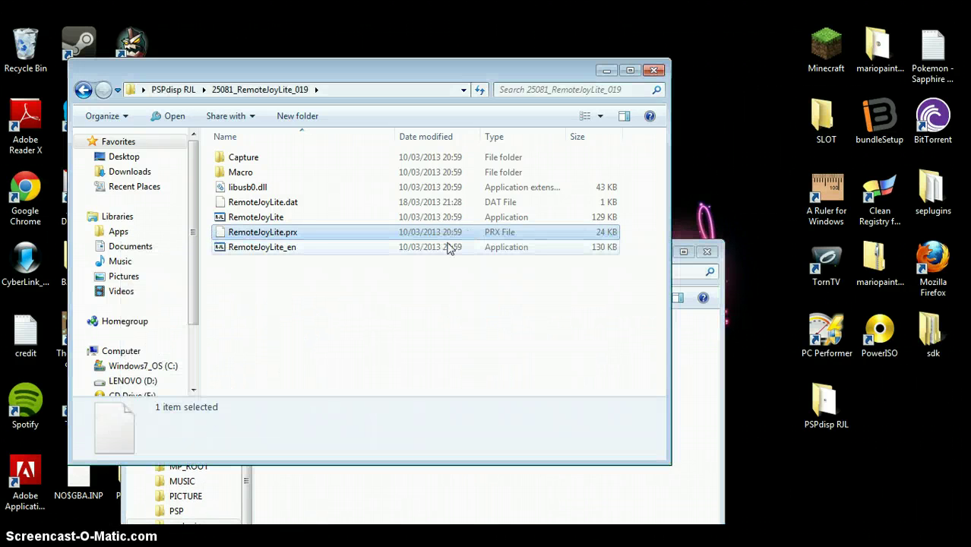
left_click(705, 392)
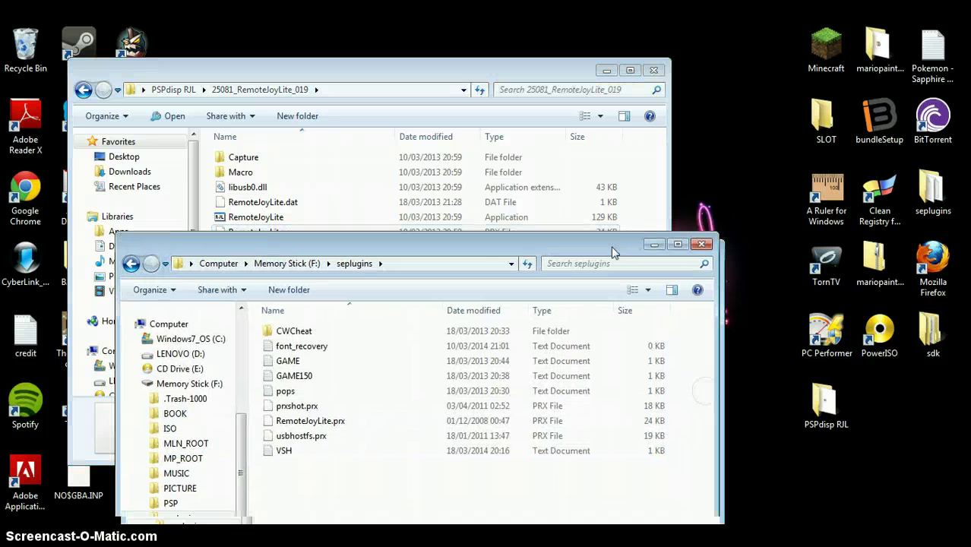
left_click_drag(614, 251, 561, 63)
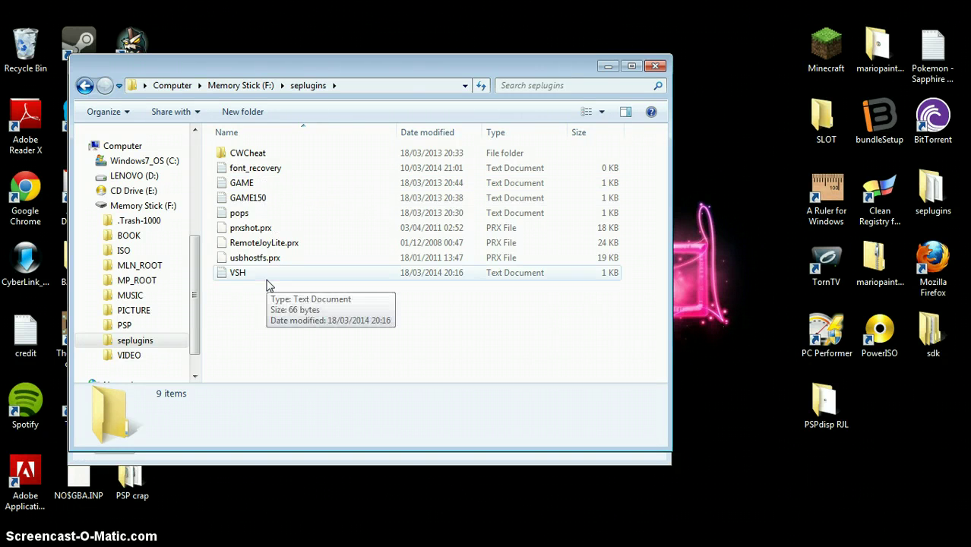
left_click(294, 321)
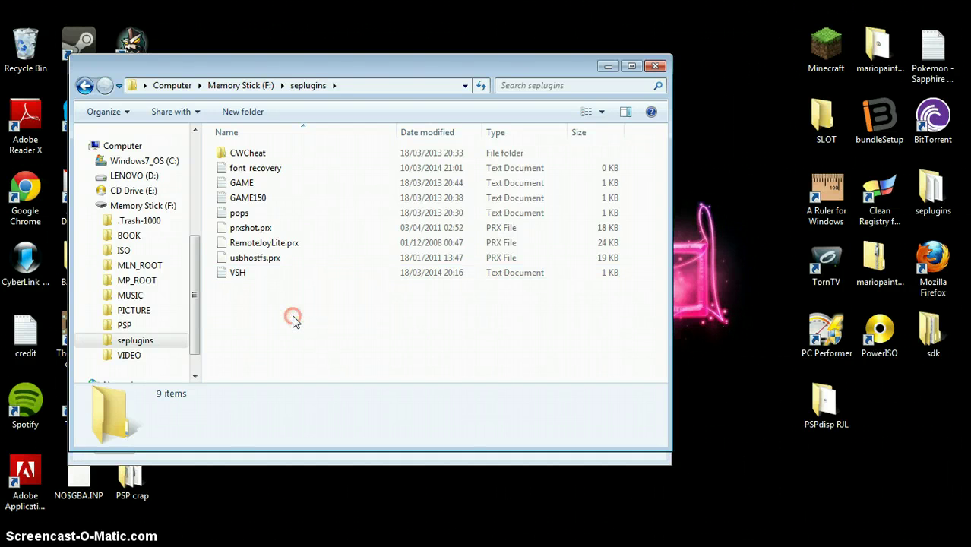
Step: Open the New item options in seplugins, then dismiss them without creating anything
right_click(295, 321)
mouse_move(390, 288)
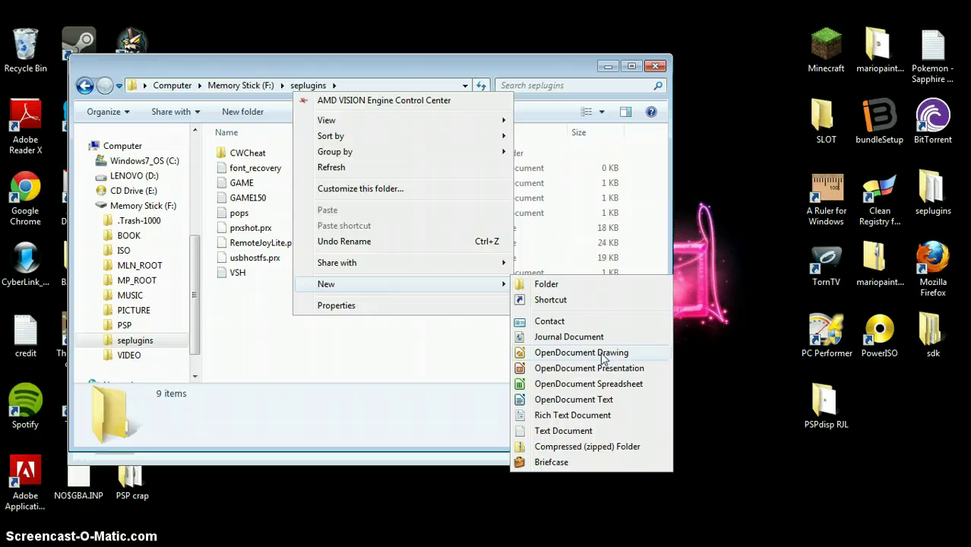
left_click(323, 355)
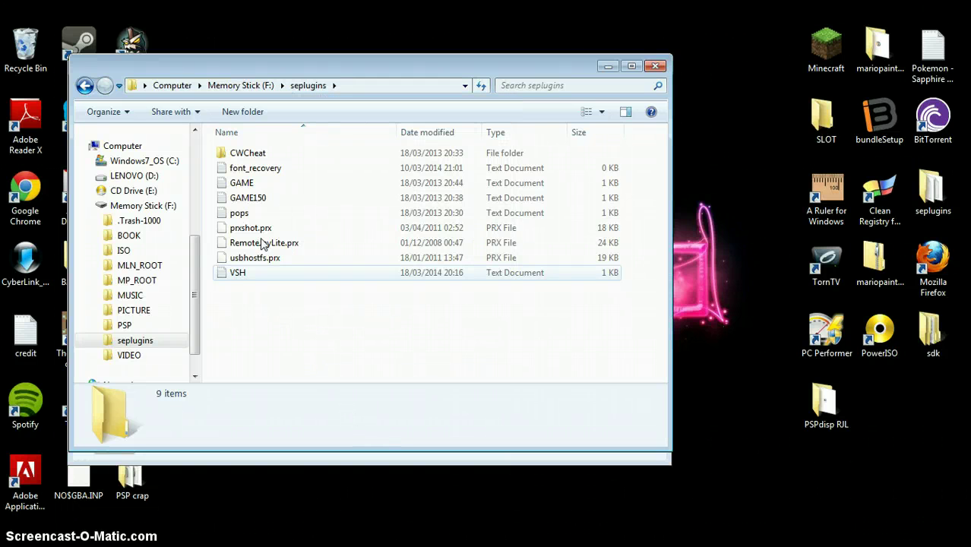
Step: Verify GAME.txt contains 'ms0:/seplugins/RemoteJoyLite.prx 1', close it, and select GAME150
double_click(251, 185)
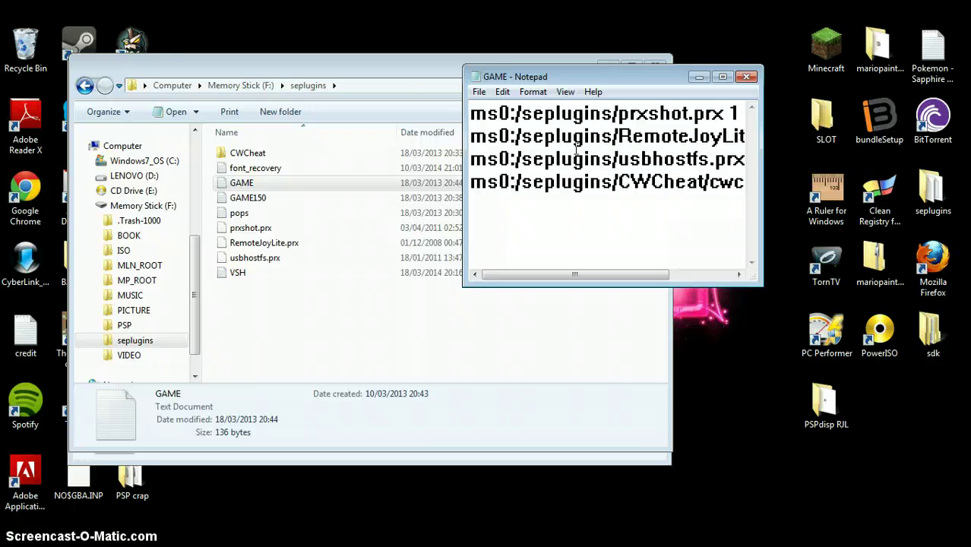
left_click_drag(463, 137, 754, 139)
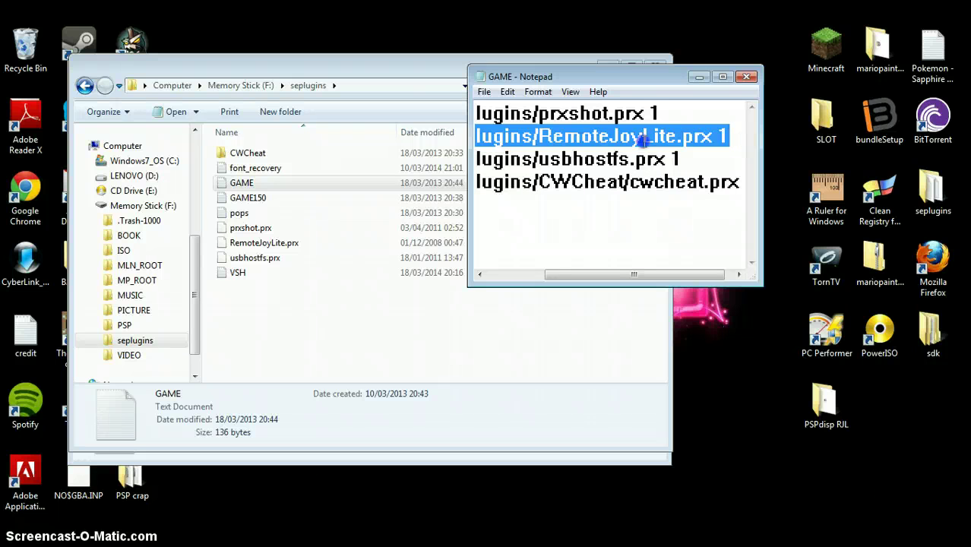
left_click(473, 135)
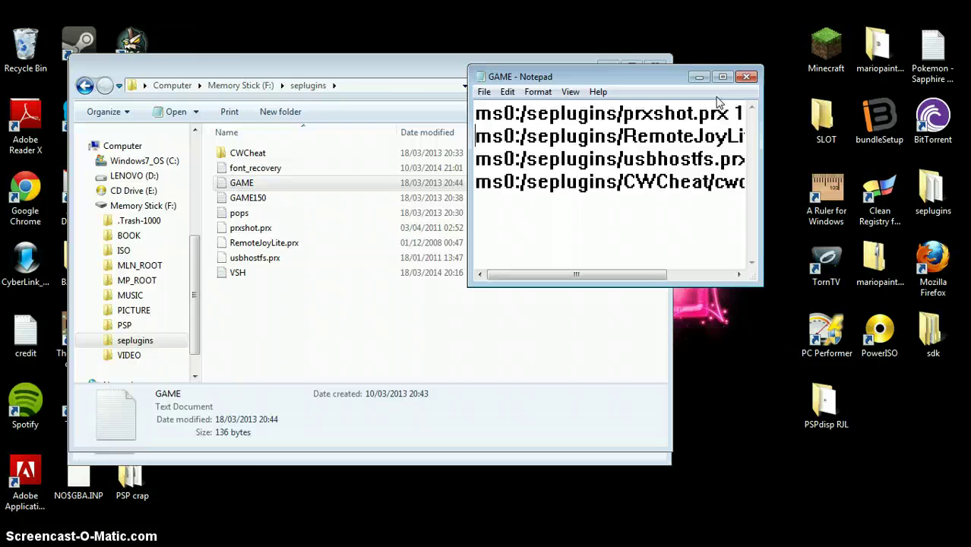
left_click(747, 77)
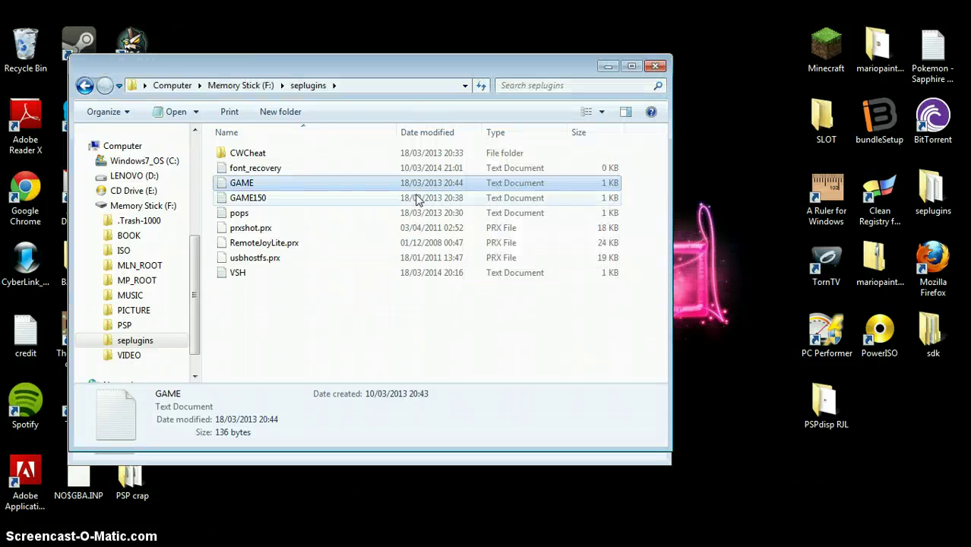
left_click(296, 198)
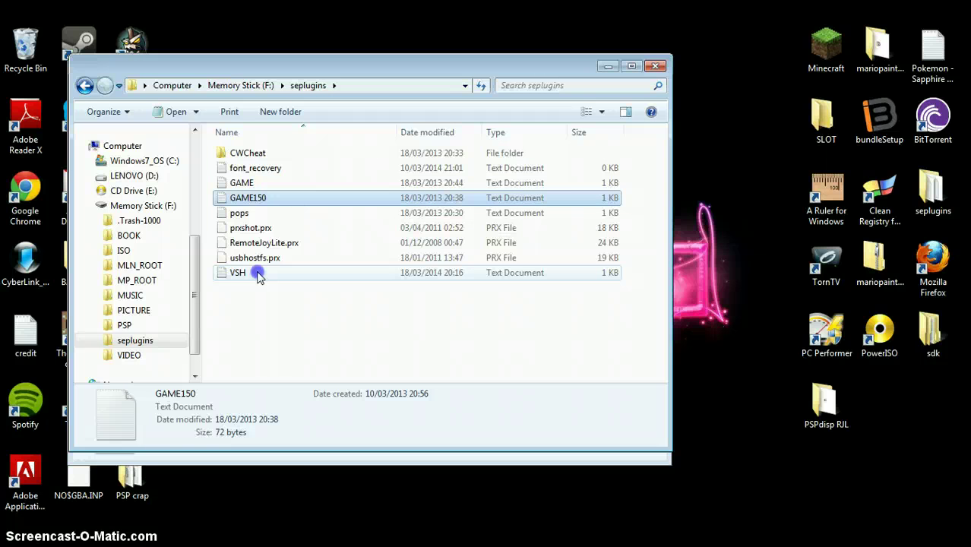